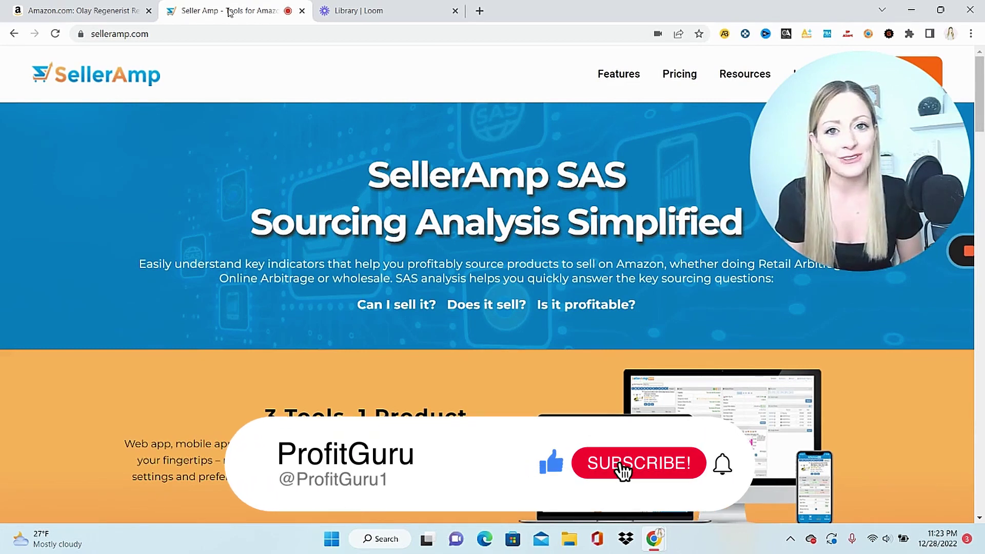
# Look over the feature cards on the SellerAmp homepage and return to the Olay product listing on Amazon.
pyautogui.moveTo(979, 97); pyautogui.dragTo(983, 211)
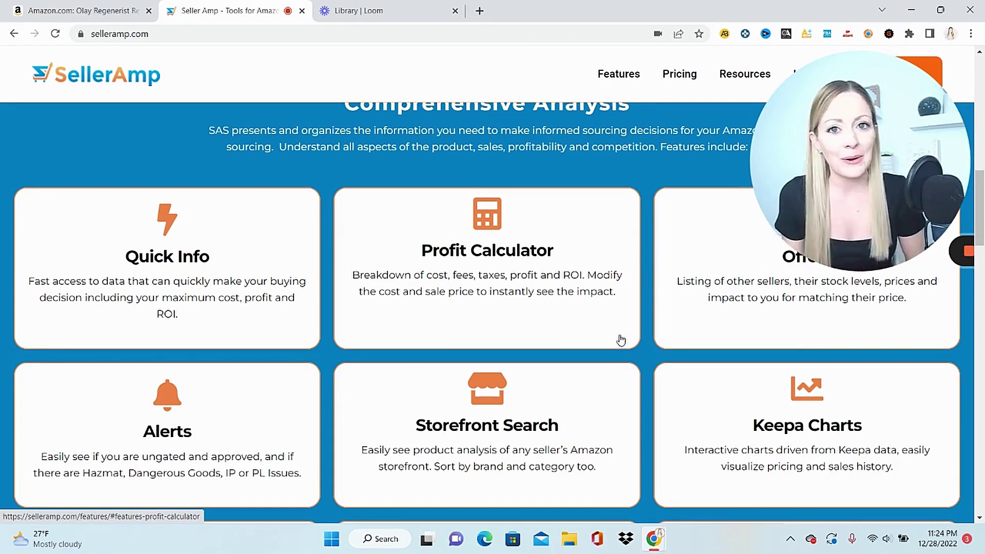
pyautogui.hotkey('ctrl', 'shift', 'Tab')
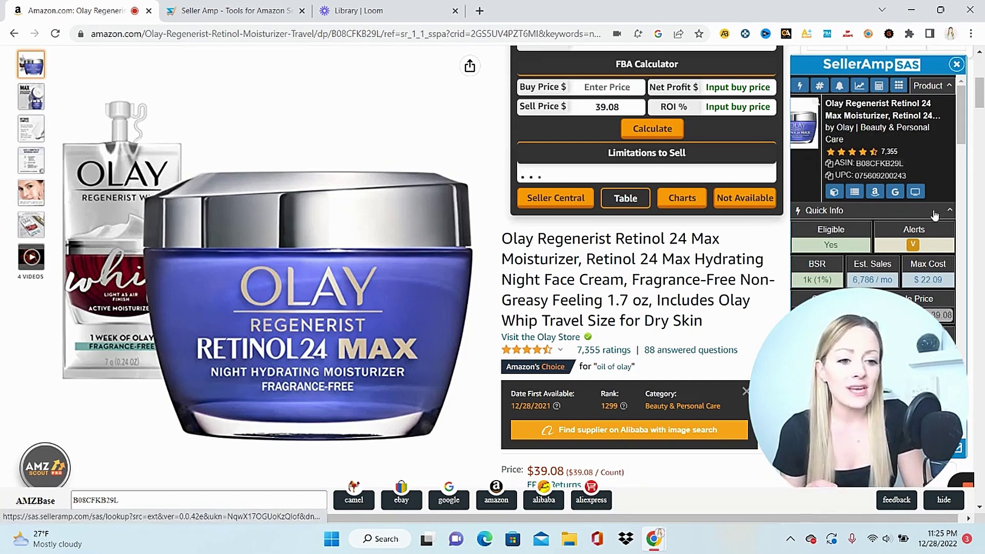
# Set the cost price in SellerAmp's Quick Info to 22.09.
pyautogui.scroll(-2, 963, 148)
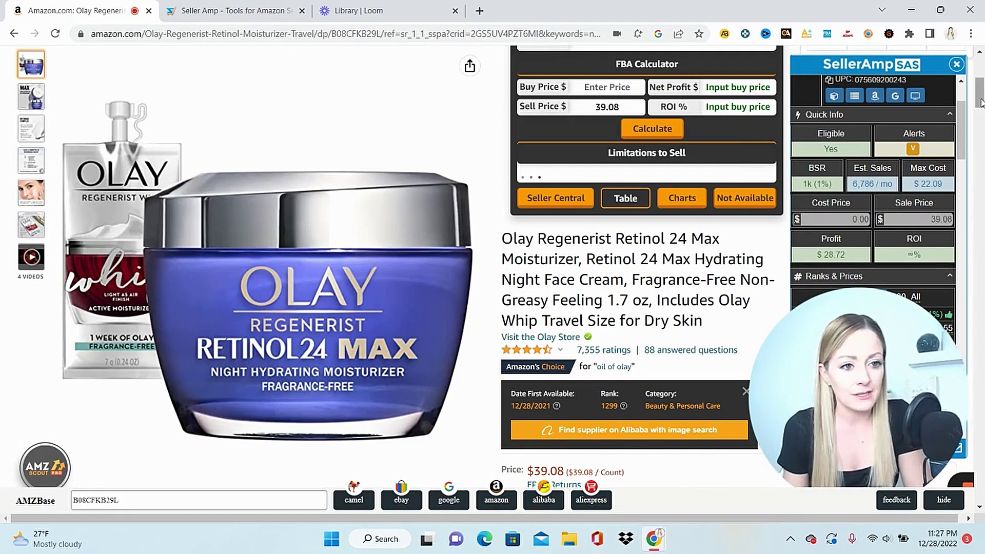
pyautogui.scroll(-5, 979, 103)
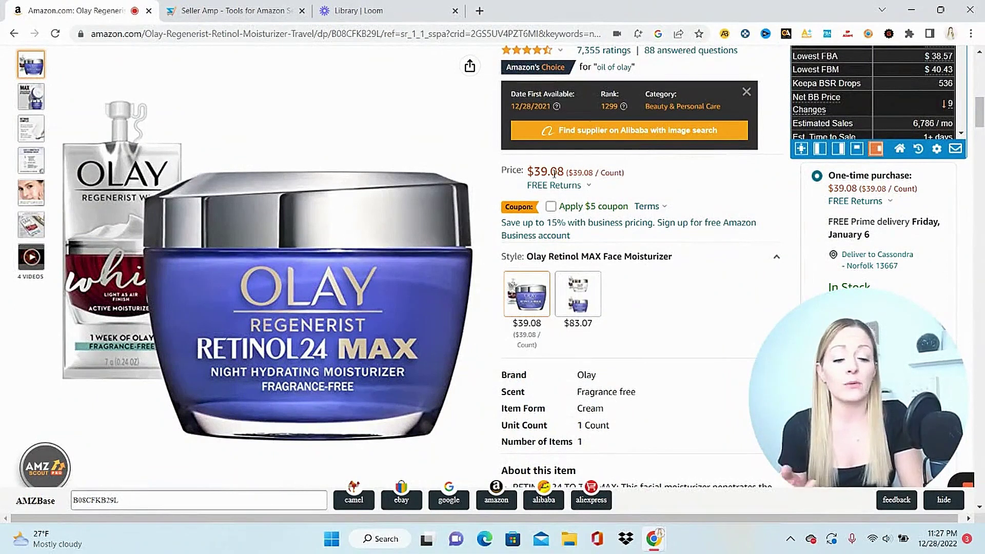
pyautogui.scroll(5, 948, 142)
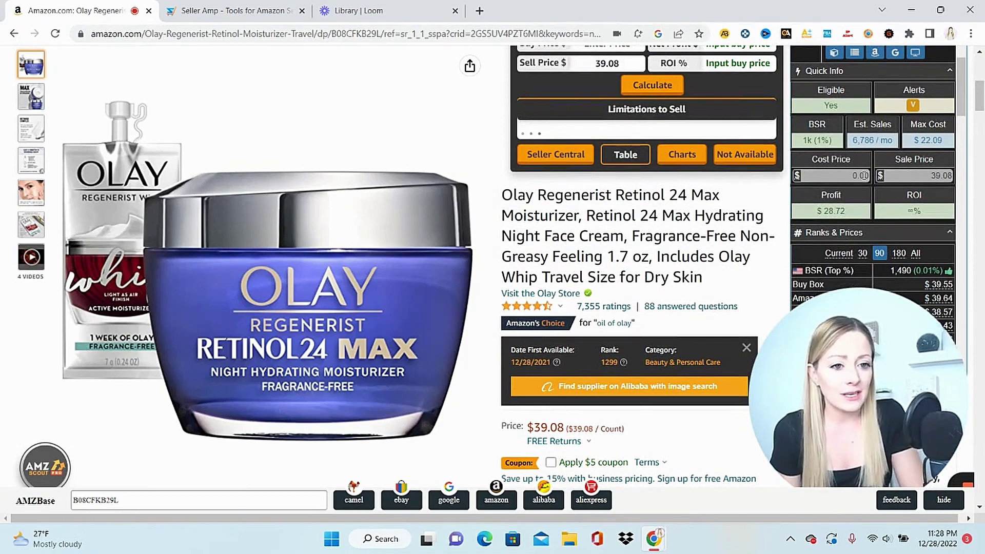
pyautogui.click(864, 176)
pyautogui.write('22.00')
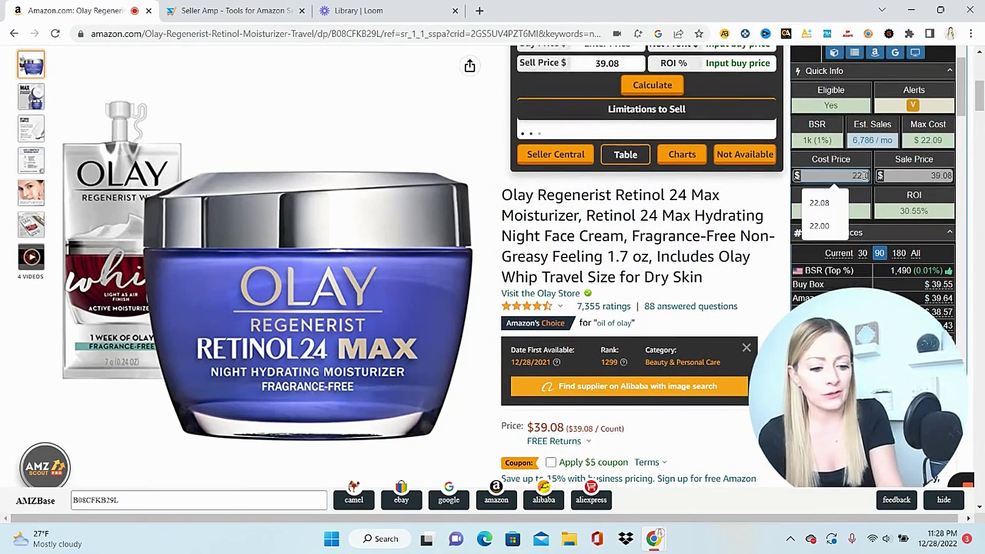
pyautogui.write('9')
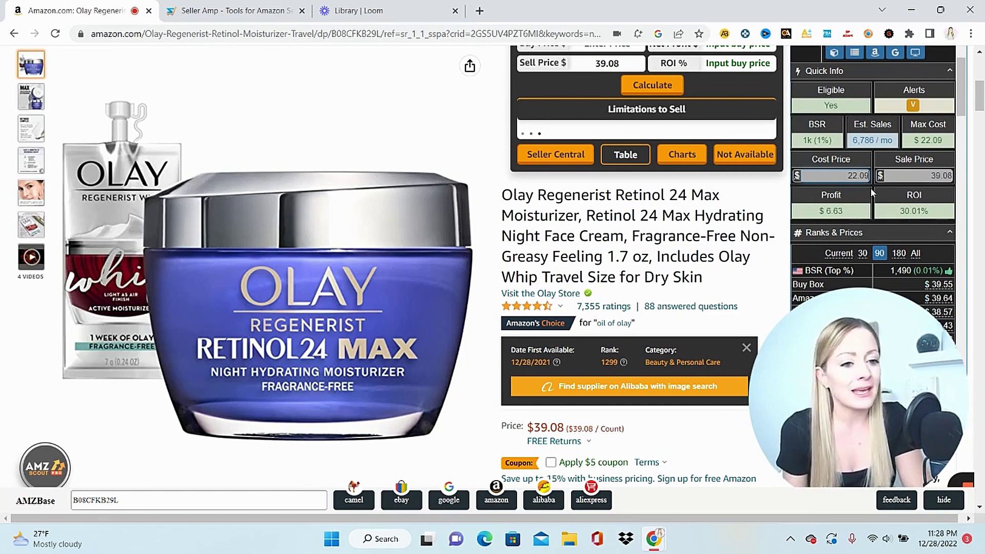
# Compare the Olay cream's ranks and prices across the 30-day, all-time, current and 90-day periods, finishing on the 30-day average.
pyautogui.scroll(-1, 917, 194)
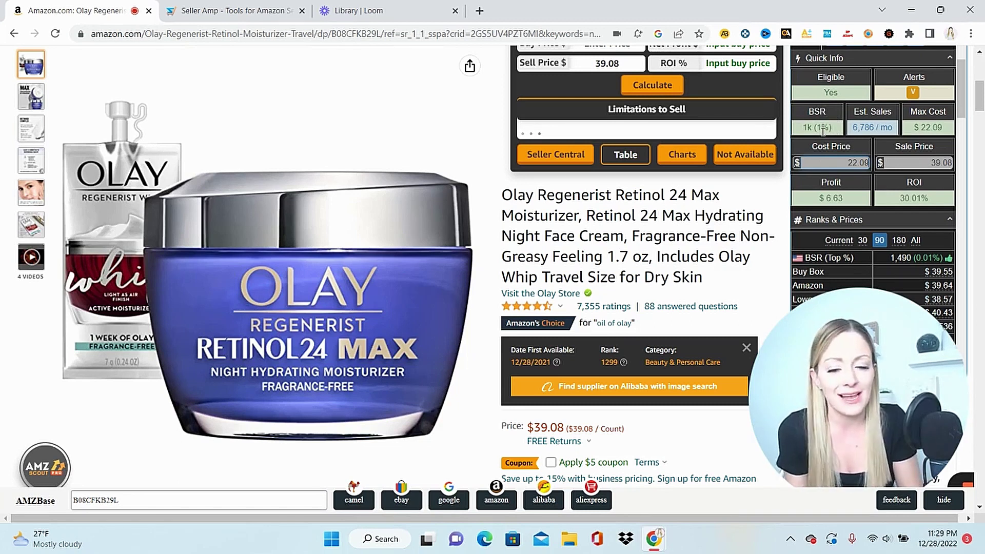
pyautogui.scroll(1, 822, 129)
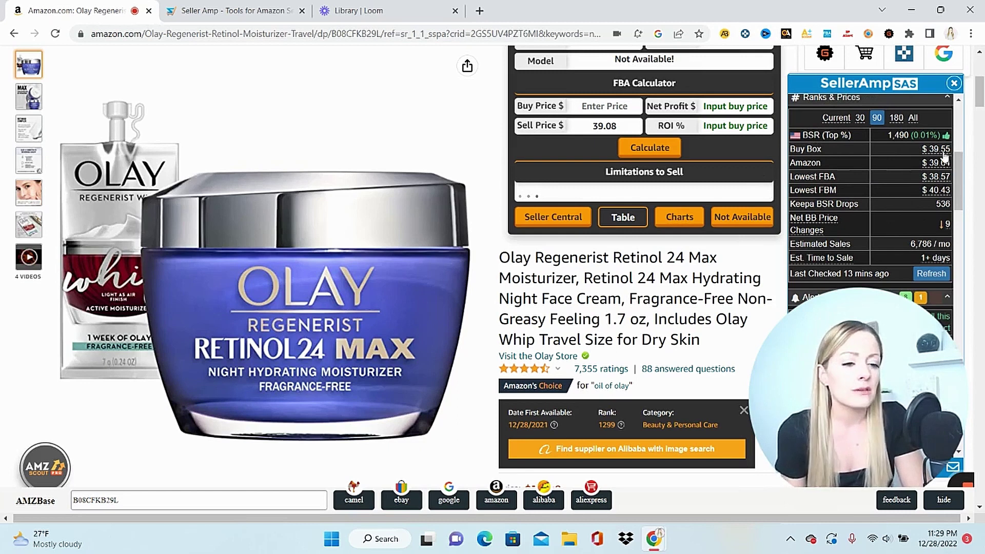
pyautogui.moveTo(940, 155)
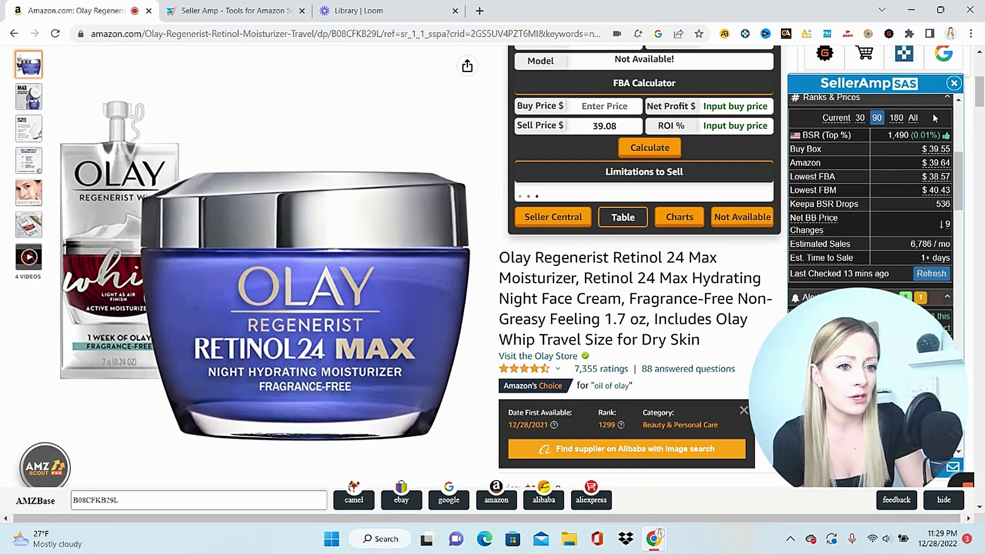
pyautogui.click(862, 118)
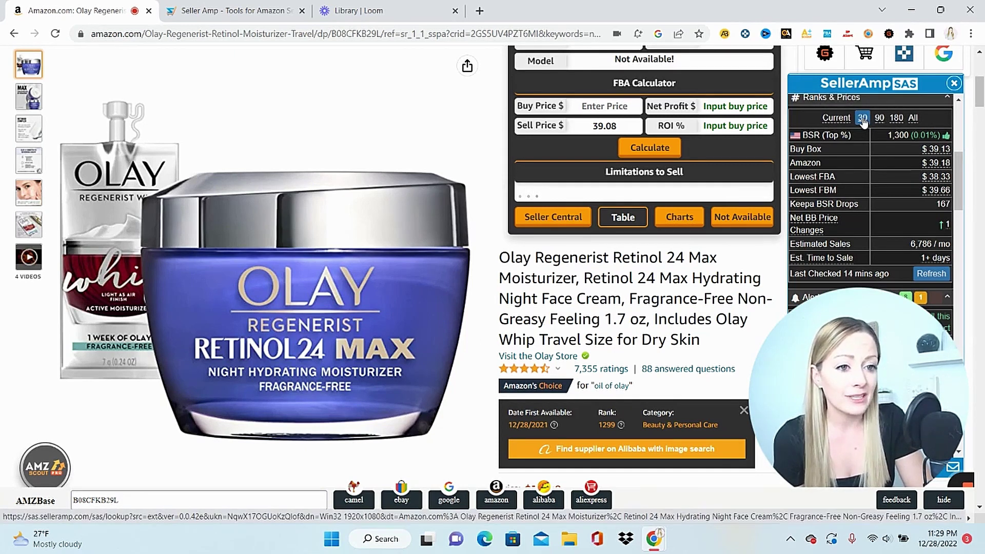
pyautogui.click(910, 118)
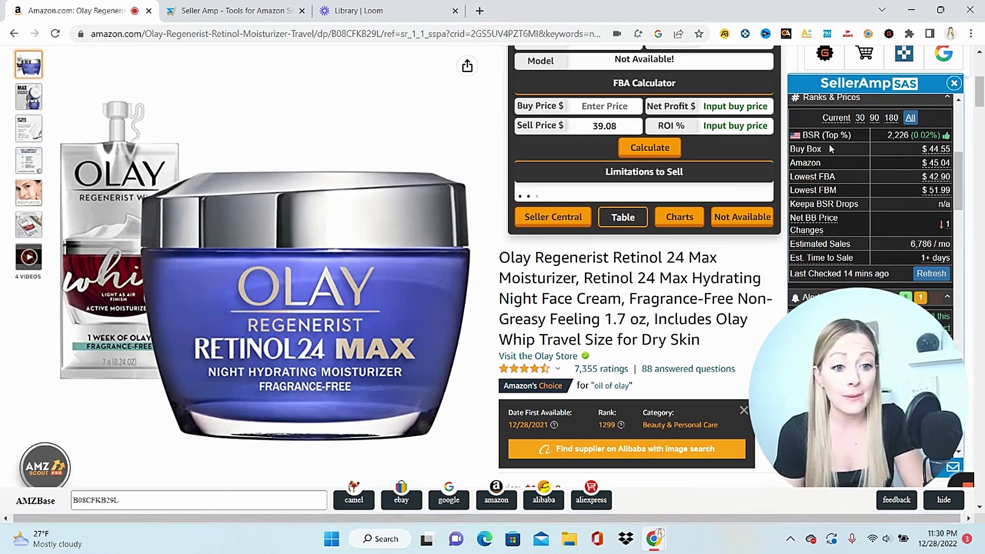
pyautogui.click(836, 119)
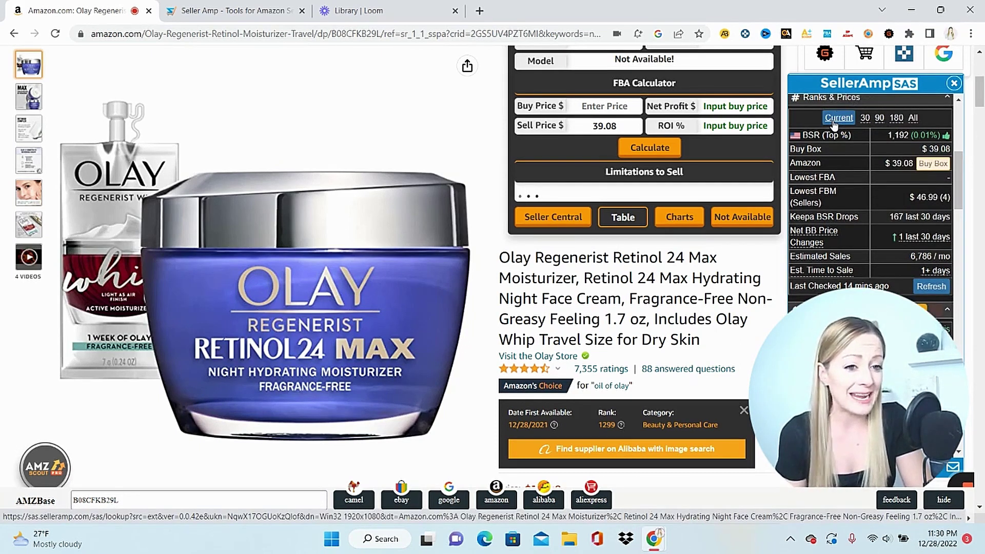
pyautogui.click(863, 119)
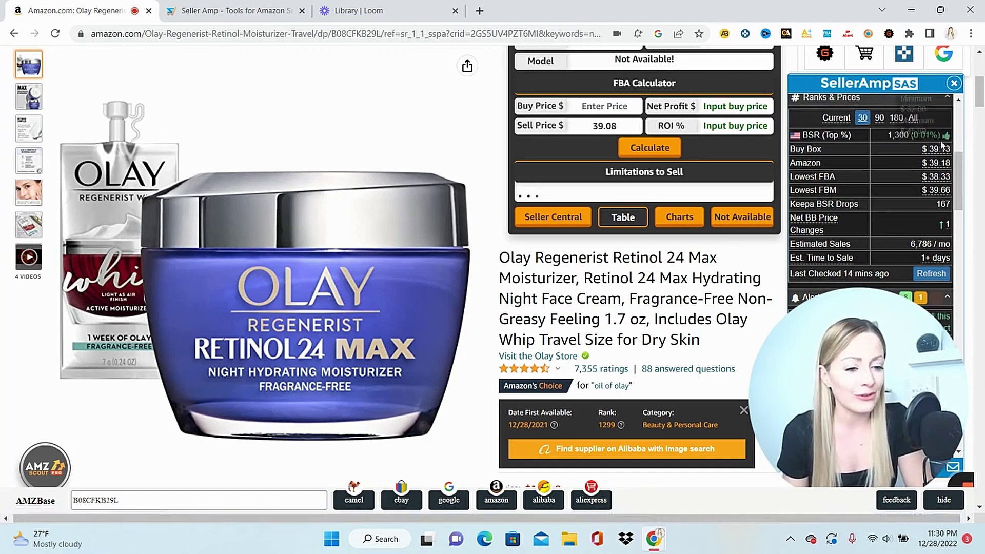
pyautogui.click(877, 118)
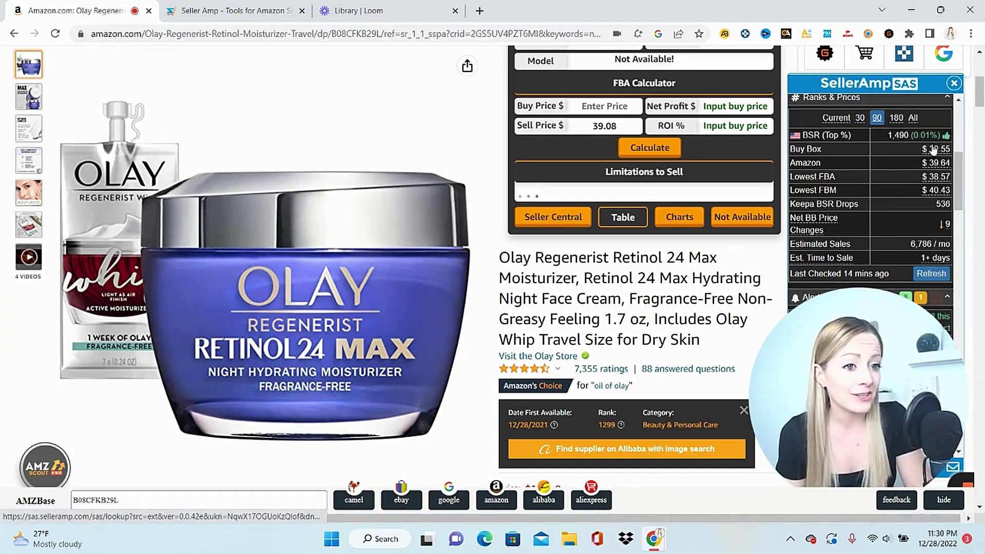
pyautogui.moveTo(946, 156)
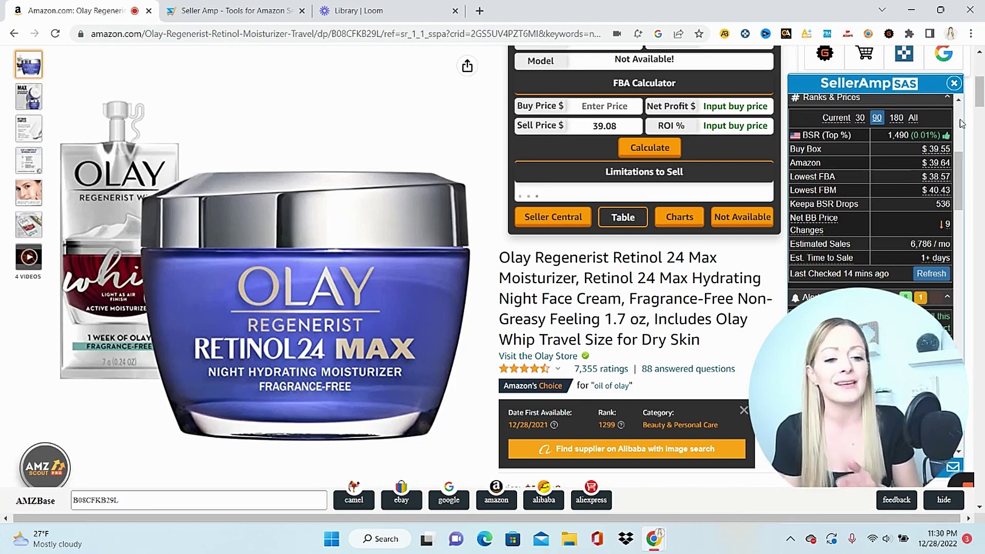
pyautogui.click(855, 118)
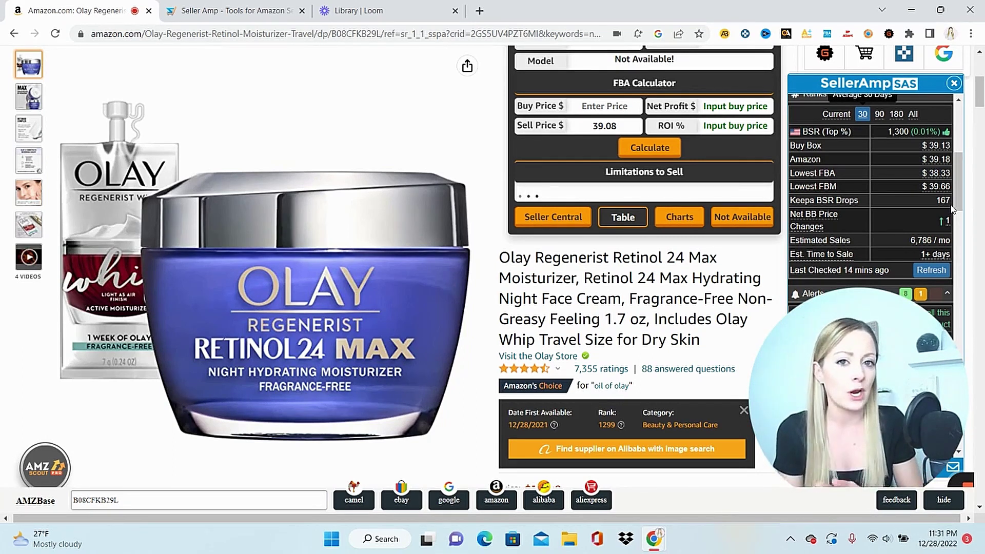
# Review the estimated sales and time to sale under Ranks & Prices, along with the product's selling alerts.
pyautogui.scroll(5, 951, 208)
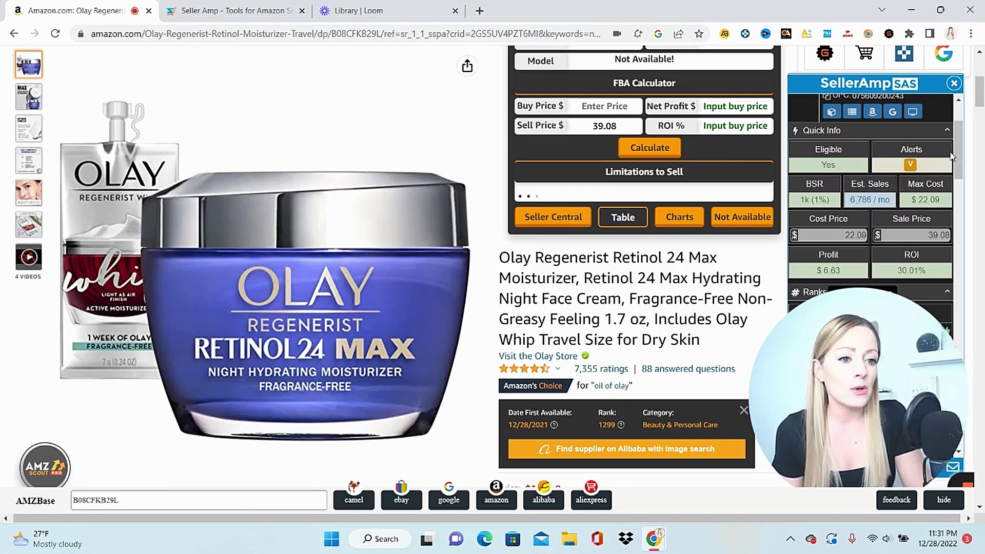
pyautogui.scroll(-5, 949, 164)
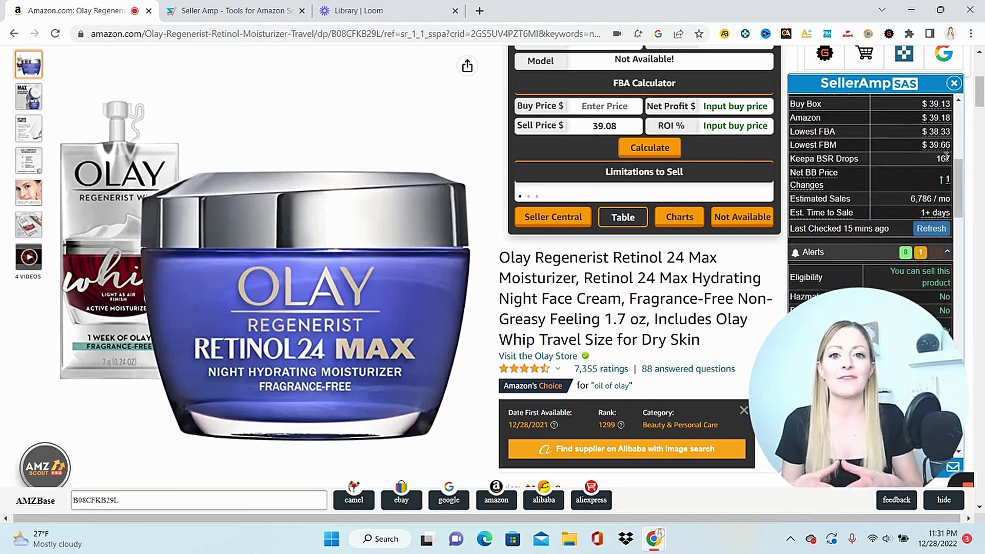
pyautogui.moveTo(801, 218)
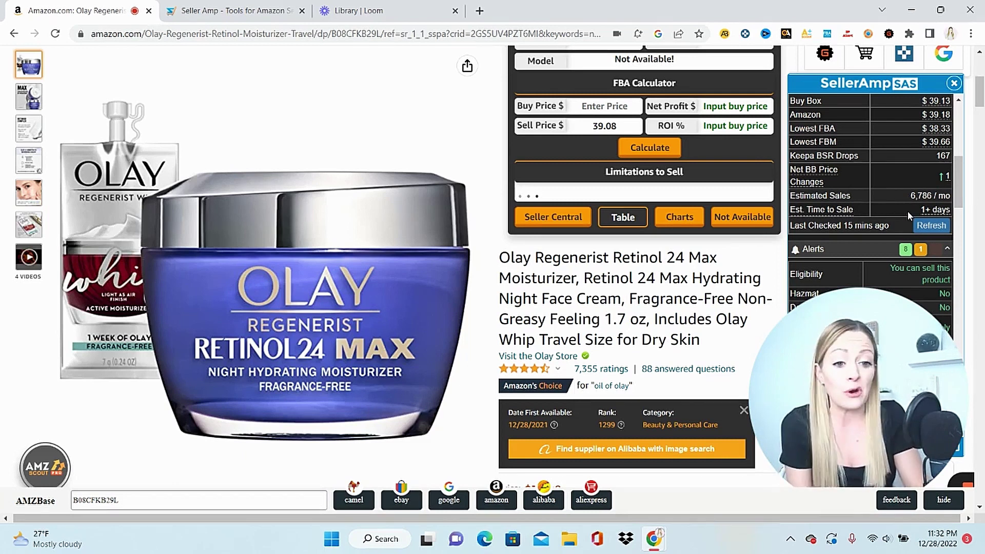
pyautogui.moveTo(916, 215)
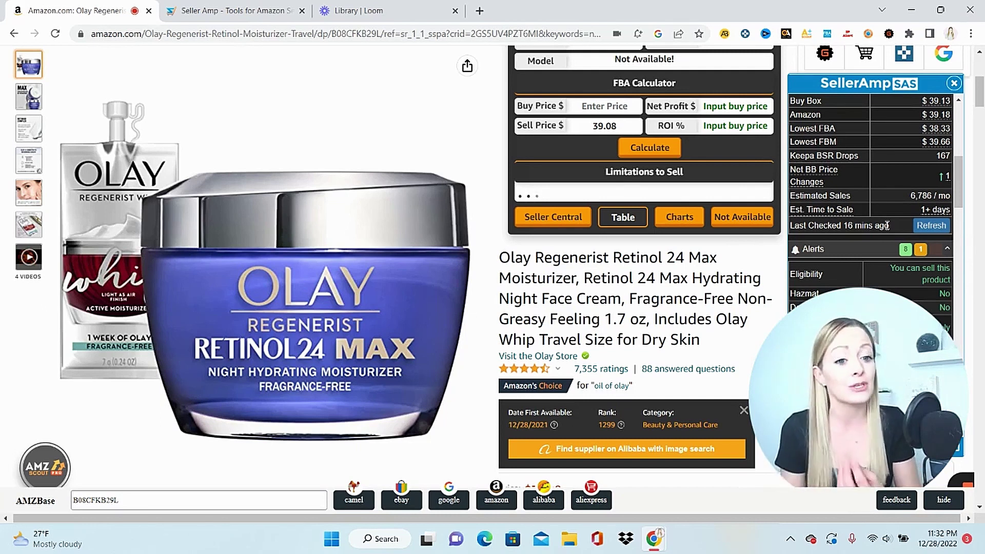
pyautogui.scroll(-1, 887, 226)
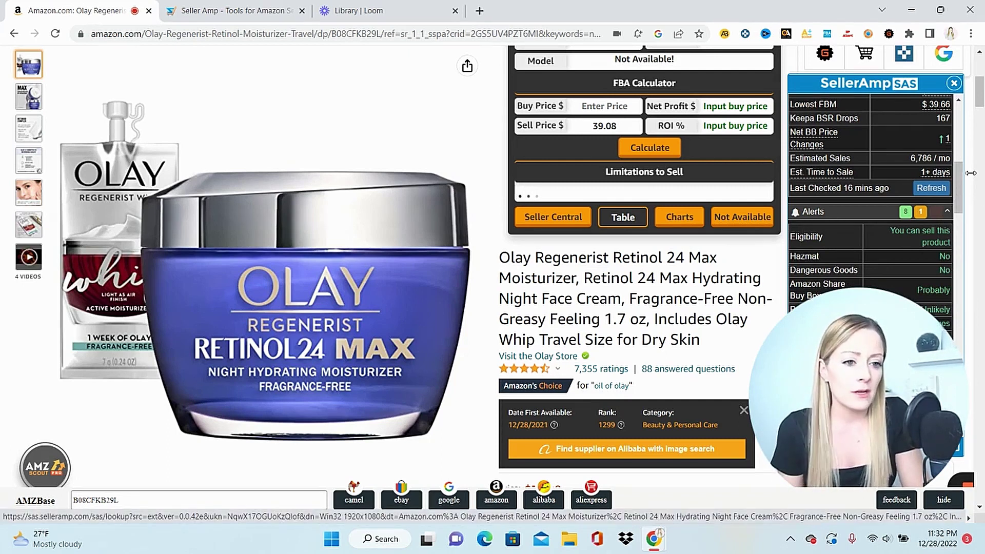
pyautogui.moveTo(958, 190); pyautogui.dragTo(959, 205)
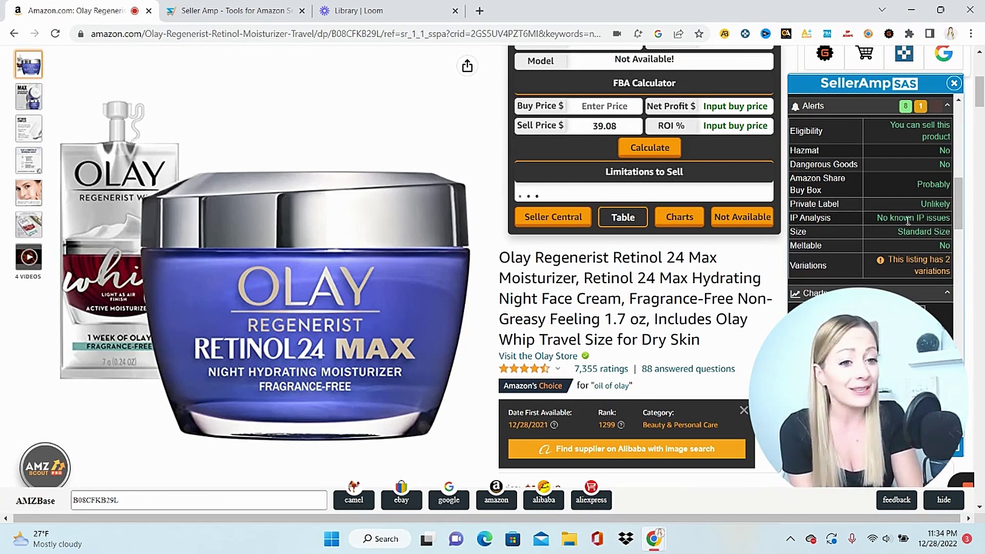
# Examine the listing's variations alert, the price charts and the competing sellers' stock, price, profit and ROI under Offers.
pyautogui.scroll(-3, 886, 219)
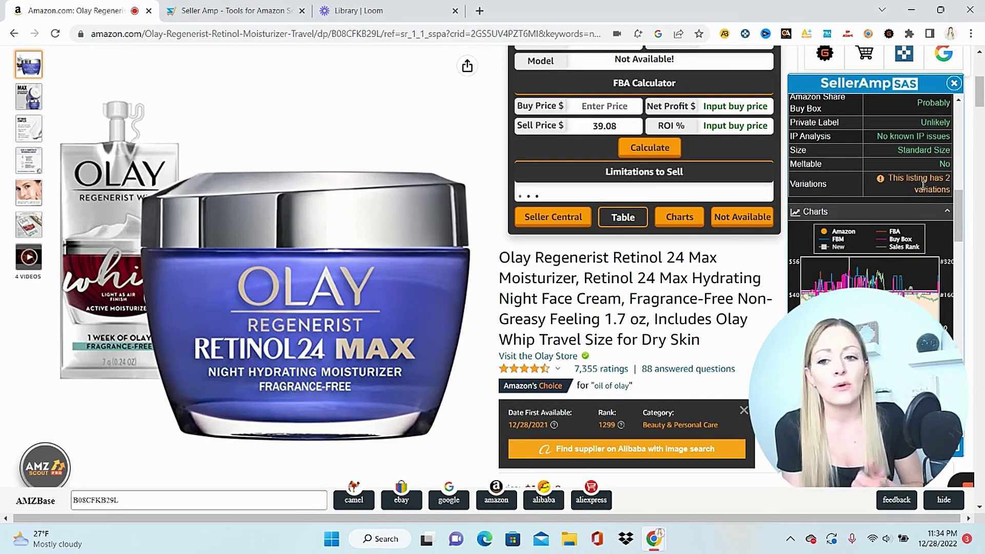
pyautogui.scroll(-3, 923, 186)
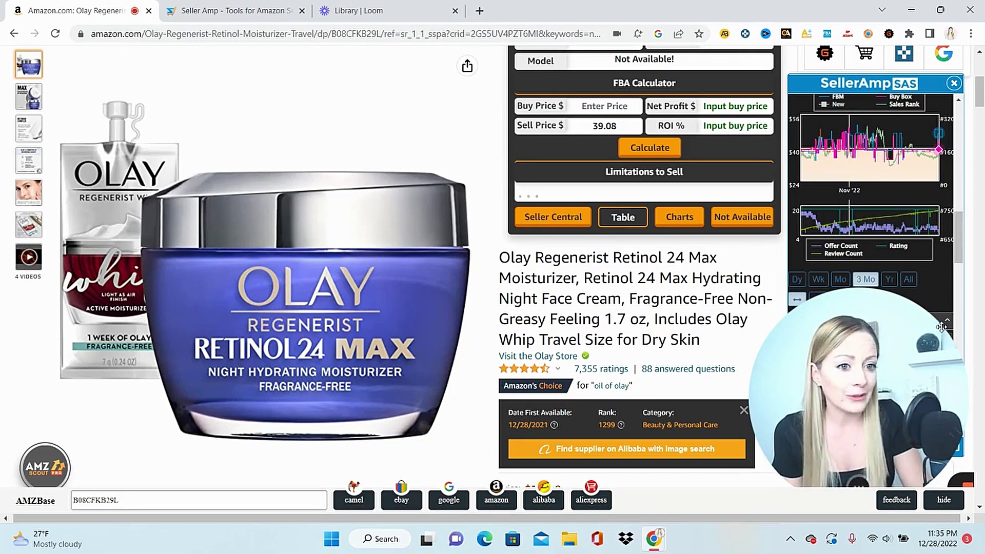
pyautogui.scroll(-5, 941, 326)
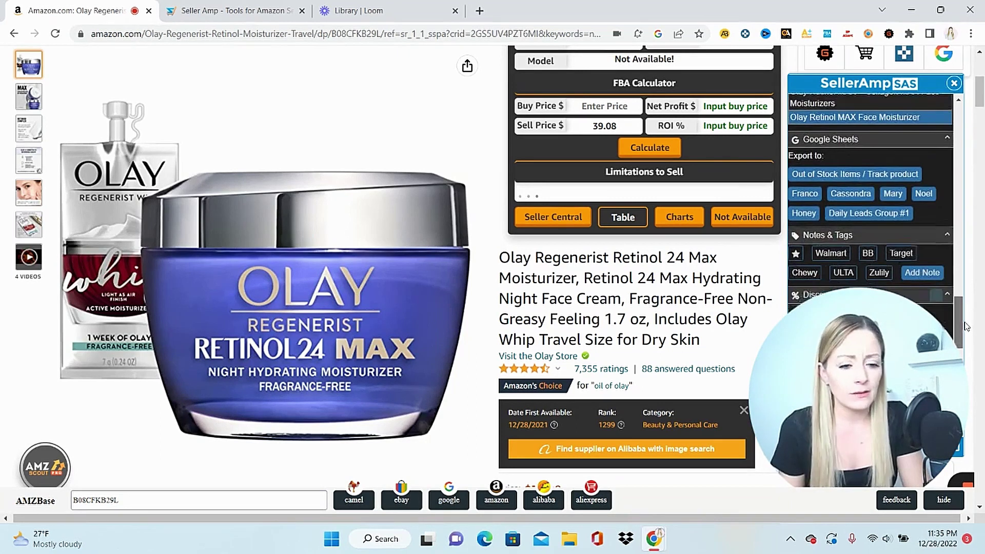
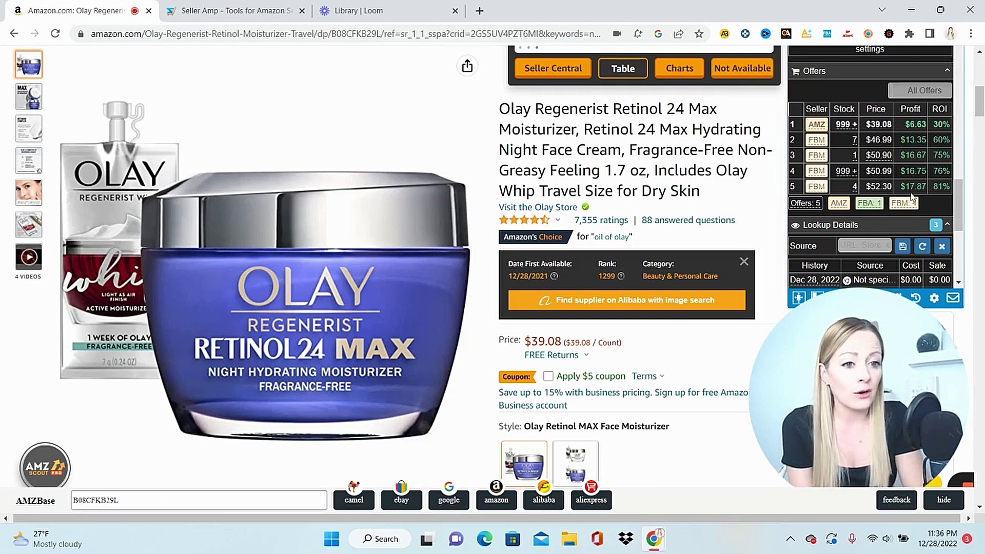
pyautogui.scroll(1, 877, 118)
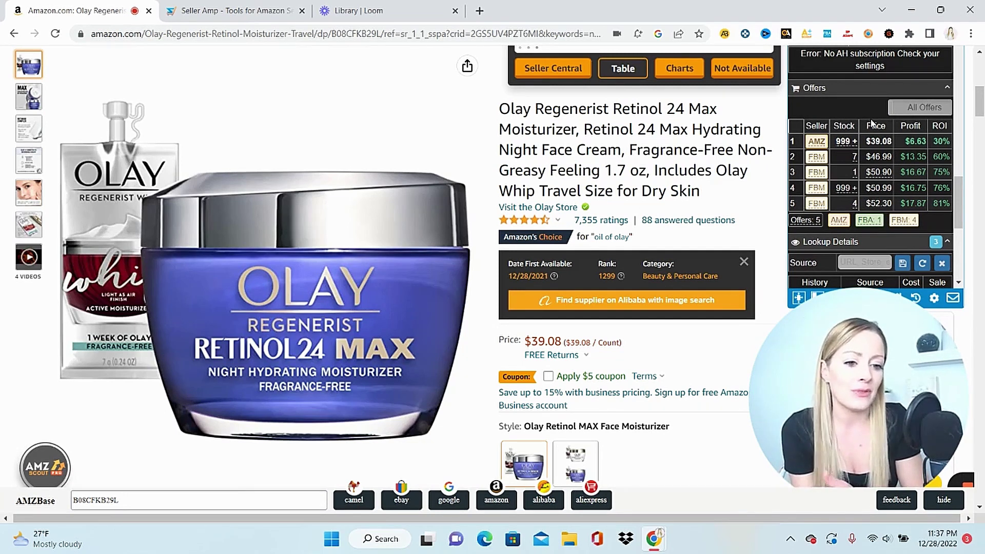
# Inspect the Keepa price history chart on the product page and open its Data view.
pyautogui.moveTo(978, 112); pyautogui.dragTo(977, 115)
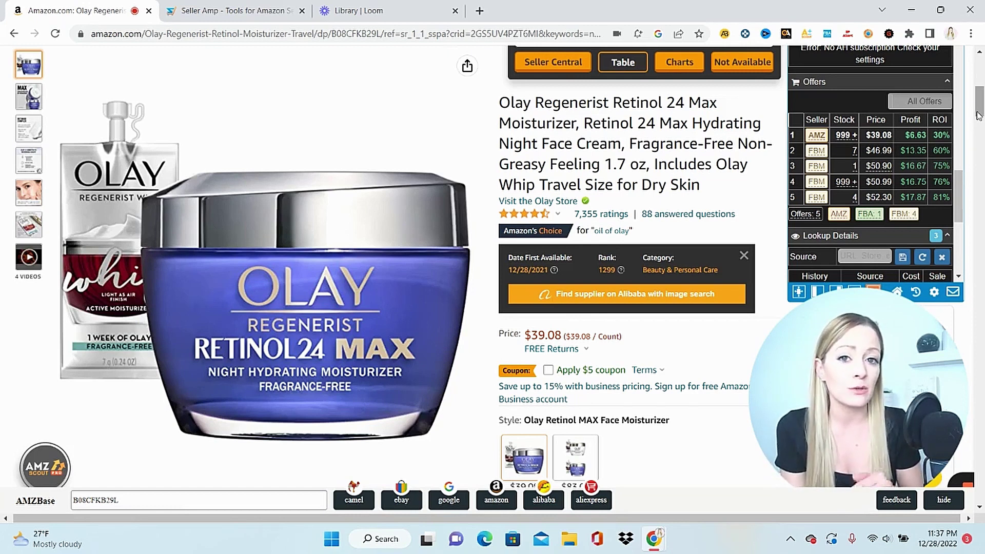
pyautogui.moveTo(978, 115); pyautogui.dragTo(978, 170)
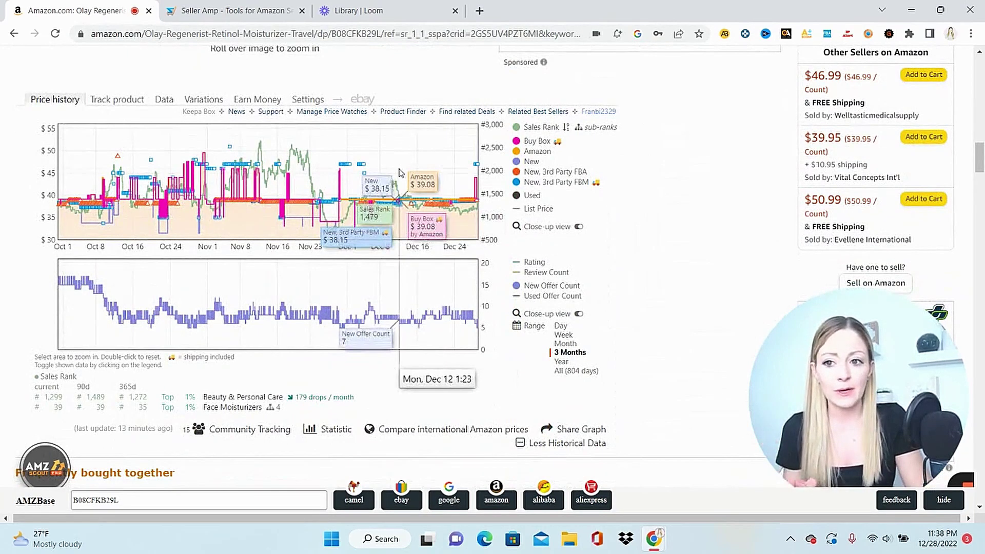
pyautogui.click(164, 100)
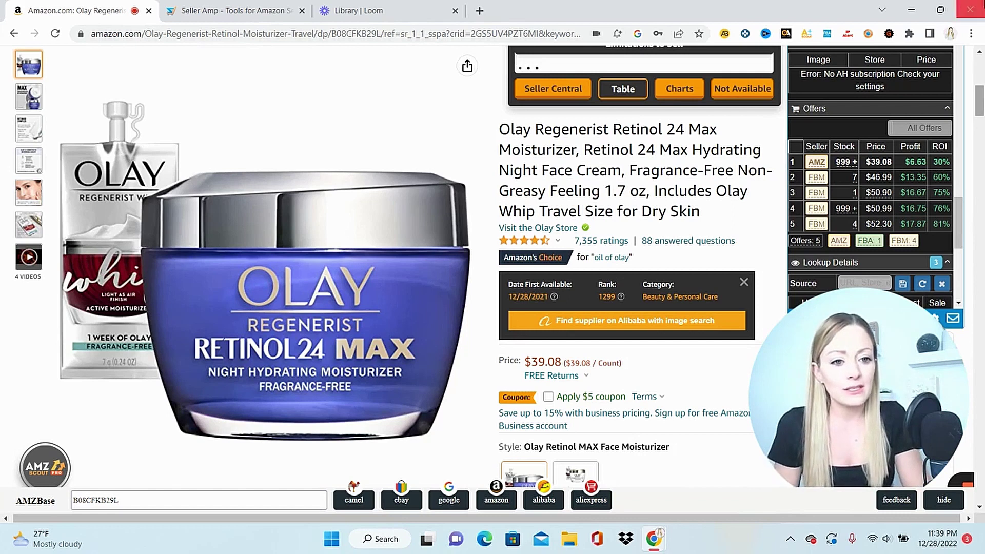
# Check the merchants behind the FBM offers, open the $46.99 seller's storefront search and browse its products.
pyautogui.moveTo(819, 181)
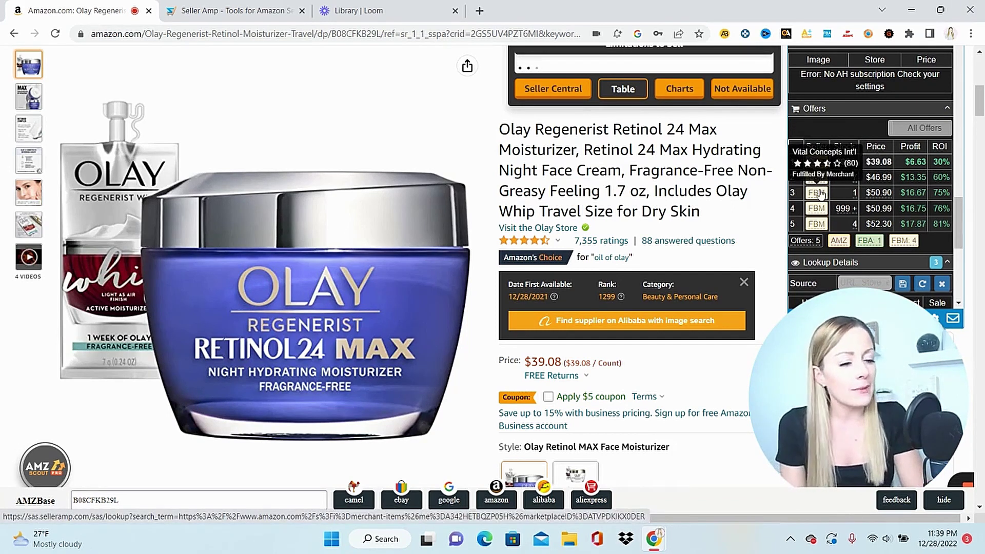
pyautogui.moveTo(817, 231)
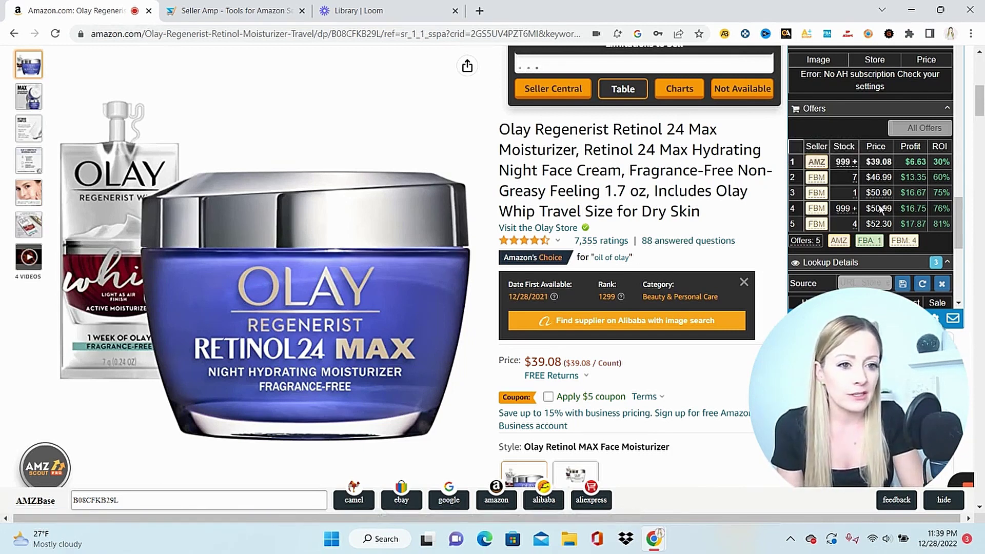
pyautogui.click(819, 181)
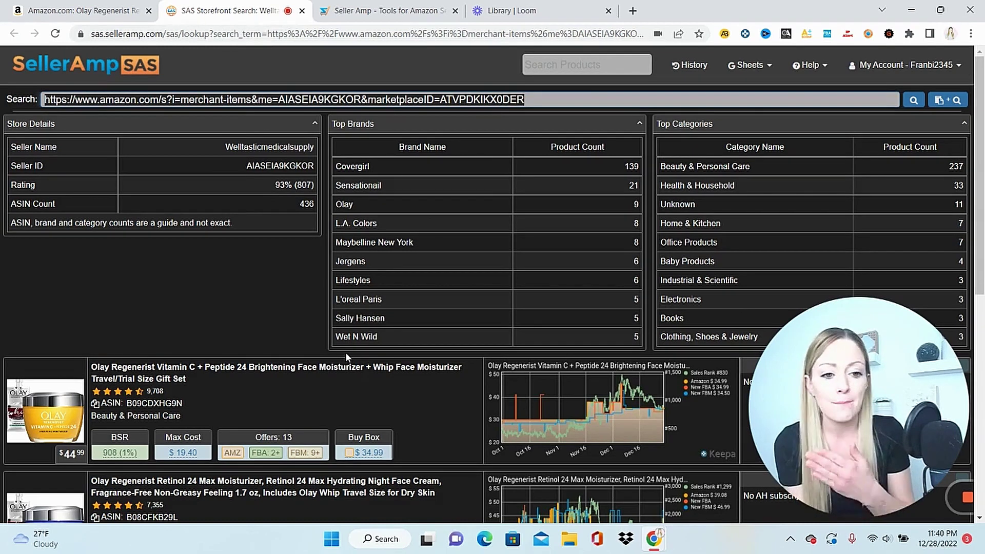
pyautogui.scroll(-4, 345, 352)
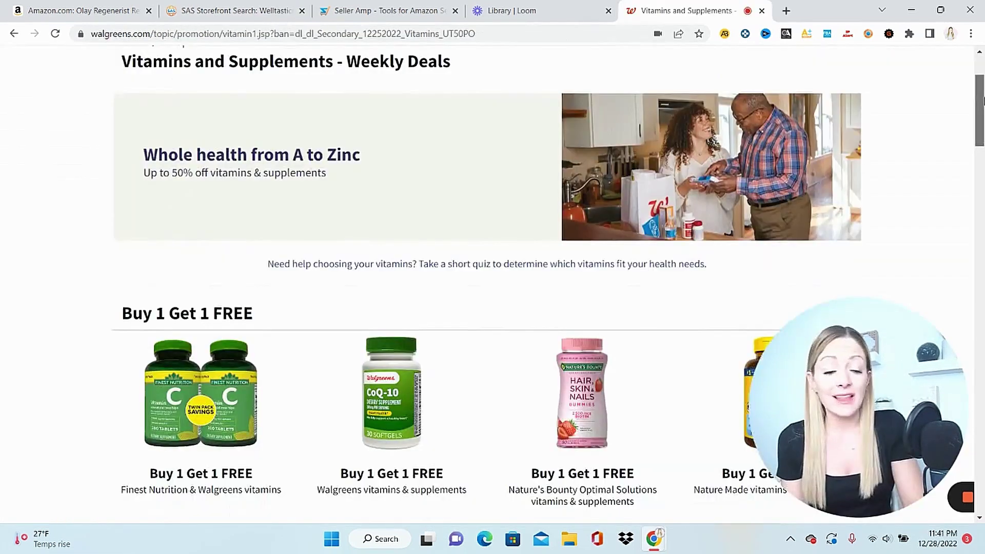
# Browse the Walgreens vitamin deals and run a SAS Search on the Nature Made Vitamin K2 100 mcg Softgels.
pyautogui.scroll(-2, 983, 109)
pyautogui.moveTo(983, 108); pyautogui.dragTo(983, 134)
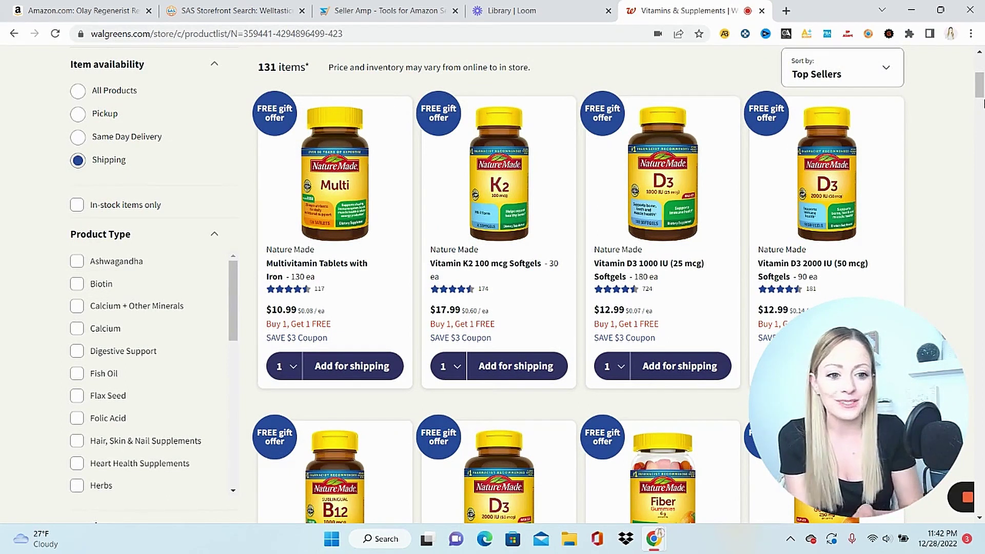
pyautogui.rightClick(474, 193)
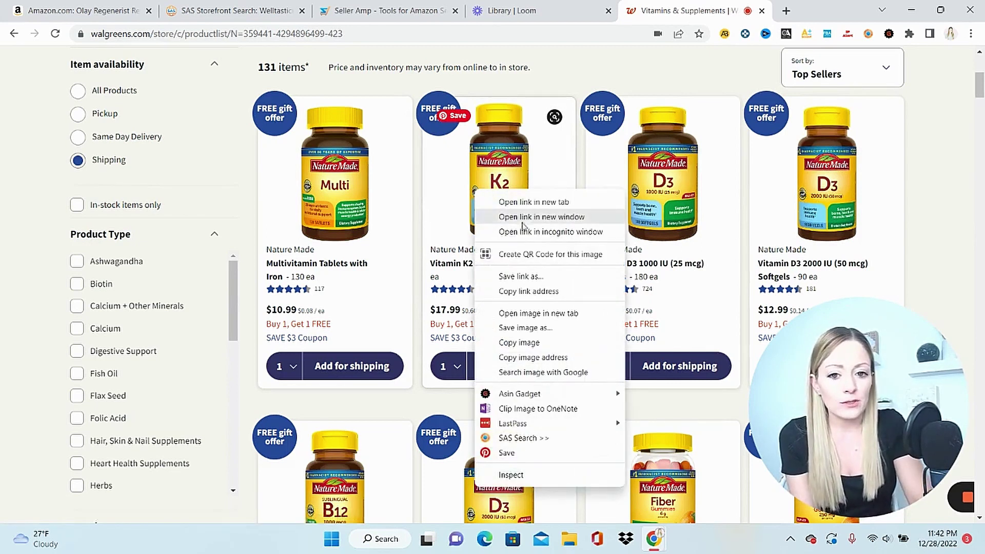
pyautogui.click(522, 438)
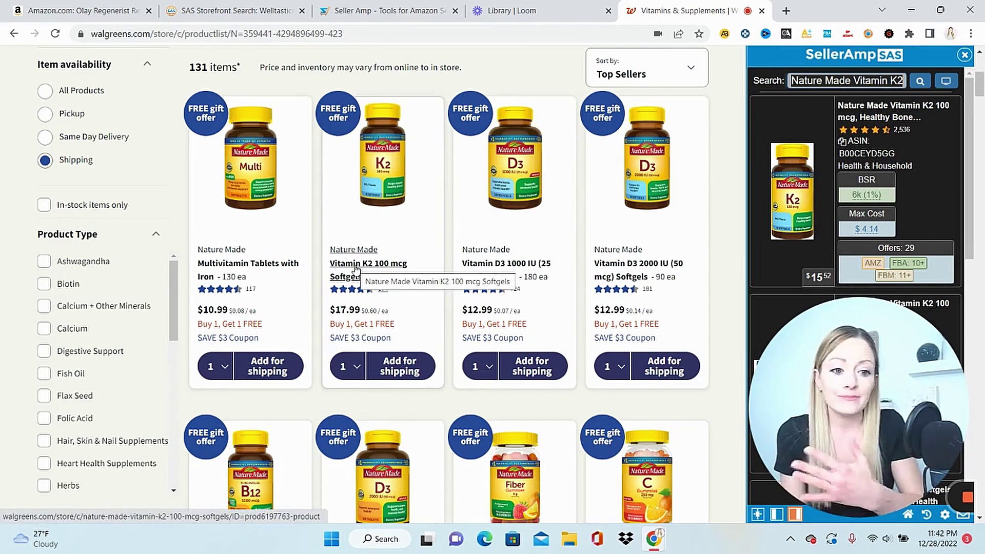
# Run a SAS Search on the Nature Made Multivitamin Tablets with Iron and look through the matching Amazon listings.
pyautogui.rightClick(252, 181)
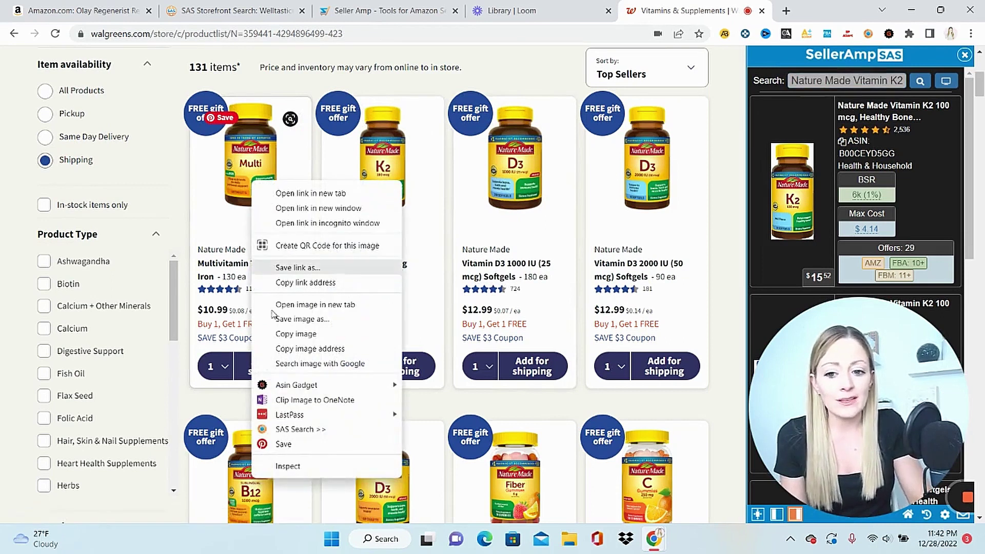
pyautogui.click(281, 435)
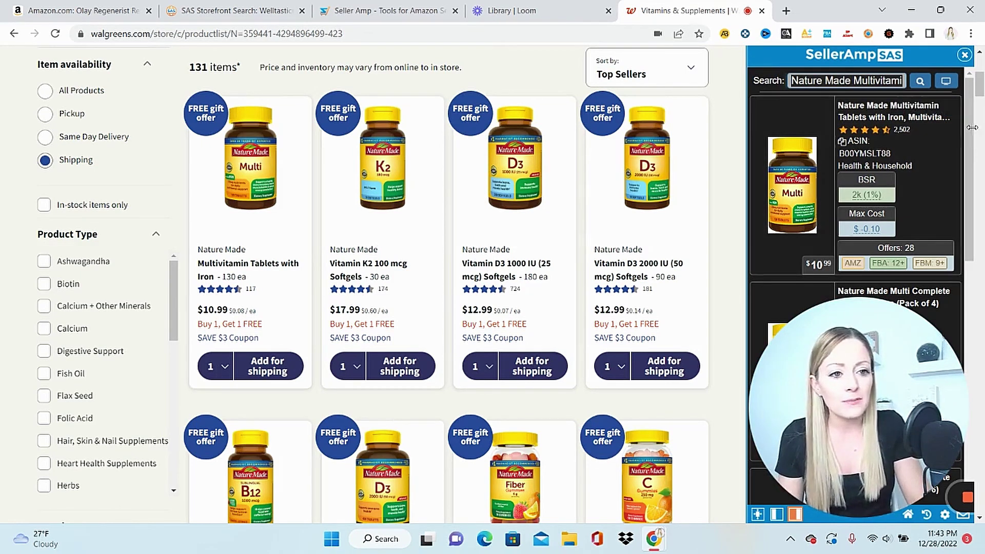
pyautogui.scroll(-3, 957, 205)
pyautogui.scroll(-2, 957, 231)
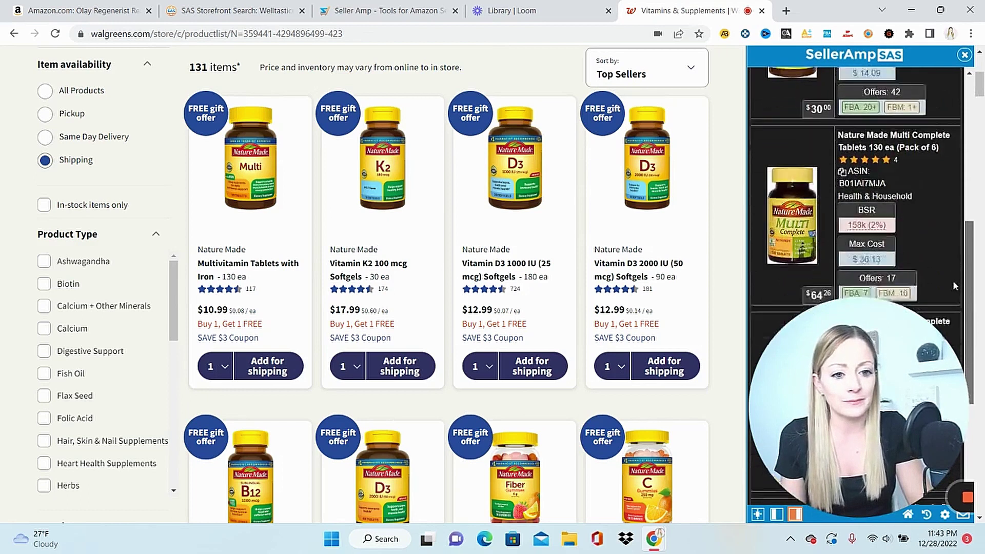
pyautogui.scroll(5, 953, 269)
# Run a SAS Search on the Nature Made Fiber 6 g Gummies and open the first match's Amazon page.
pyautogui.scroll(-6, 511, 142)
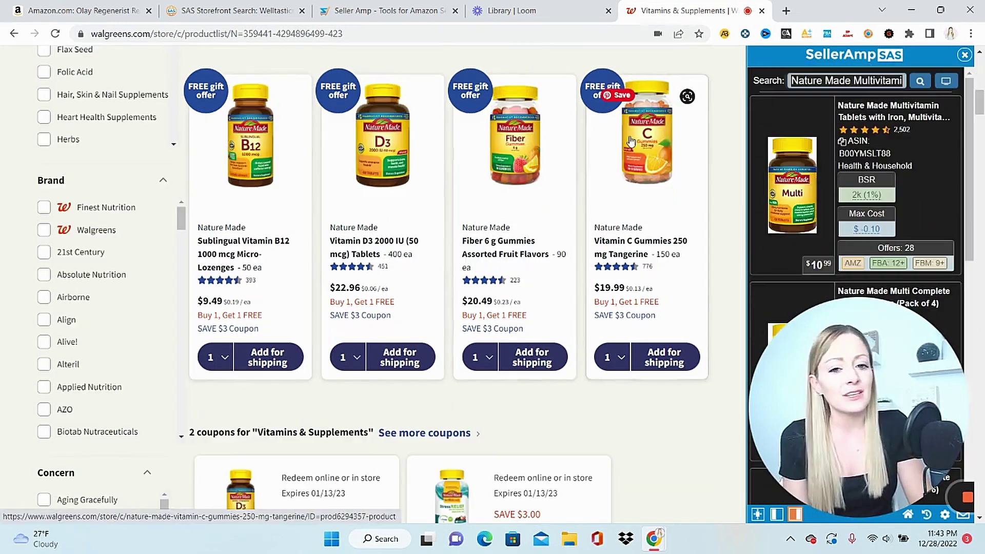
pyautogui.rightClick(518, 161)
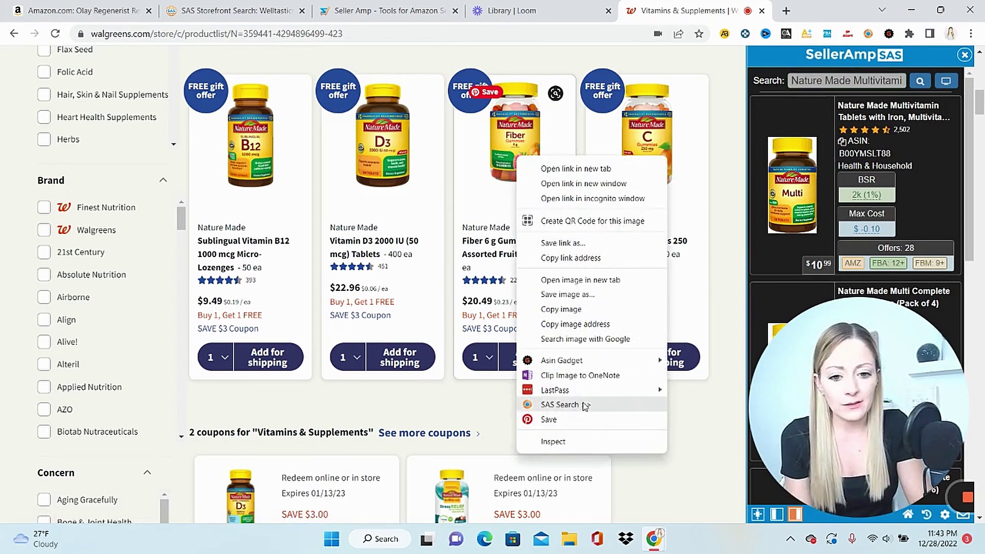
pyautogui.click(559, 405)
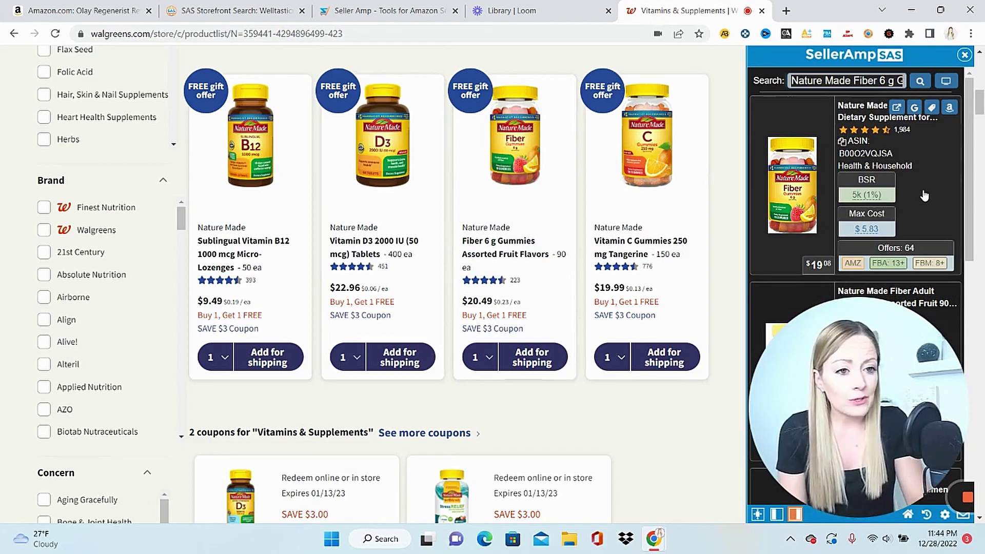
pyautogui.click(949, 108)
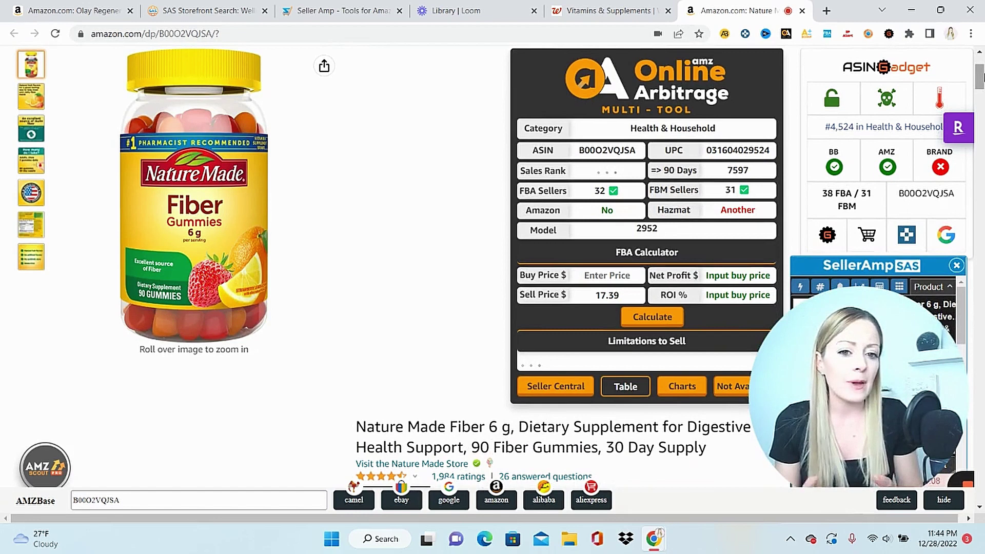
# Review the fiber gummies' Quick Info, alerts, profit calculation and variations in SellerAmp, along with the competing offers' stock, price and ROI.
pyautogui.scroll(-5, 943, 195)
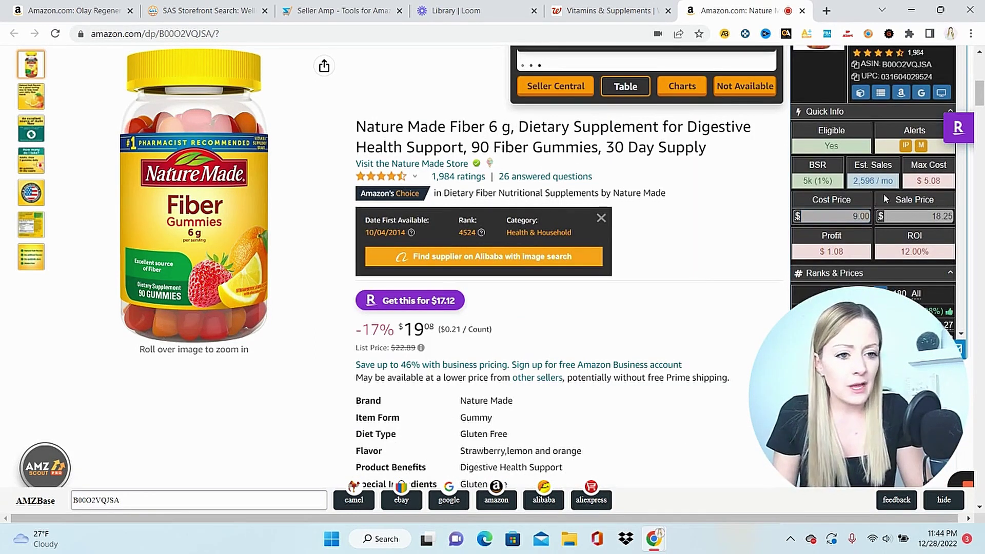
pyautogui.scroll(-5, 963, 82)
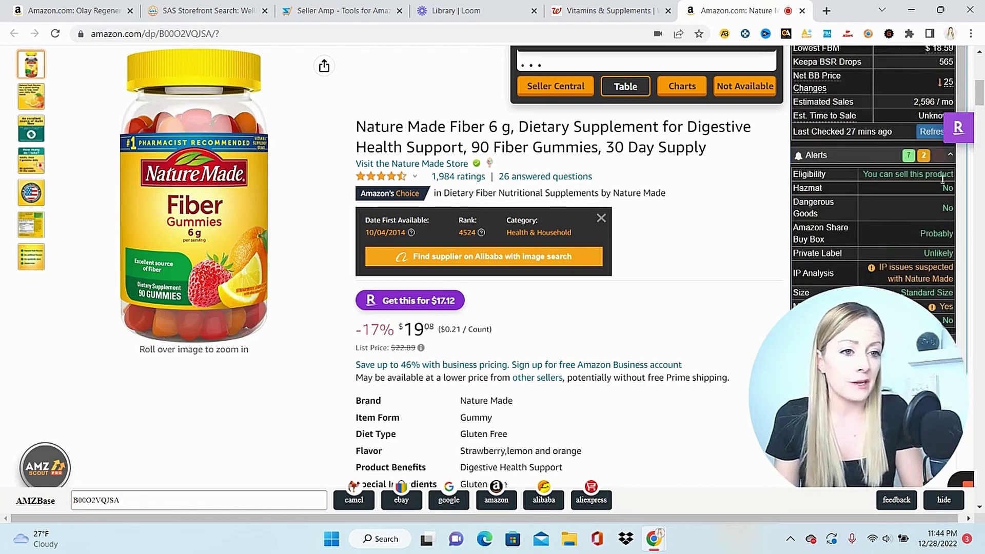
pyautogui.scroll(-5, 950, 251)
pyautogui.scroll(-15, 949, 251)
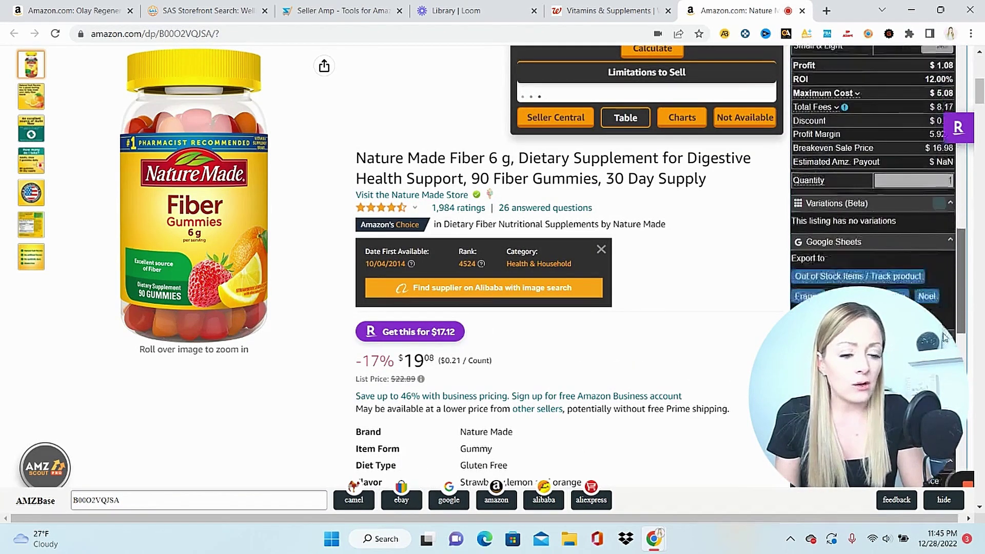
pyautogui.scroll(-3, 938, 399)
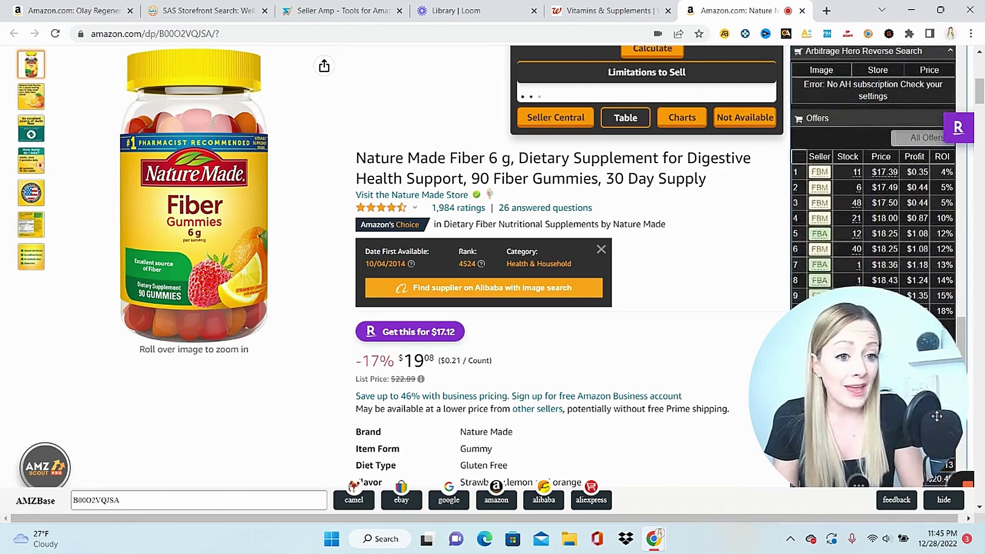
pyautogui.scroll(-2, 907, 106)
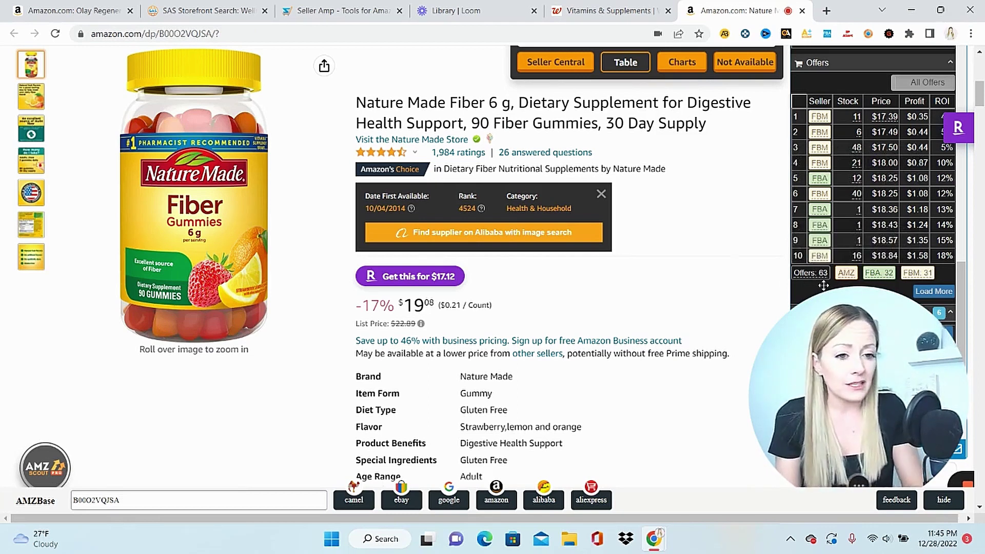
pyautogui.scroll(-1, 856, 137)
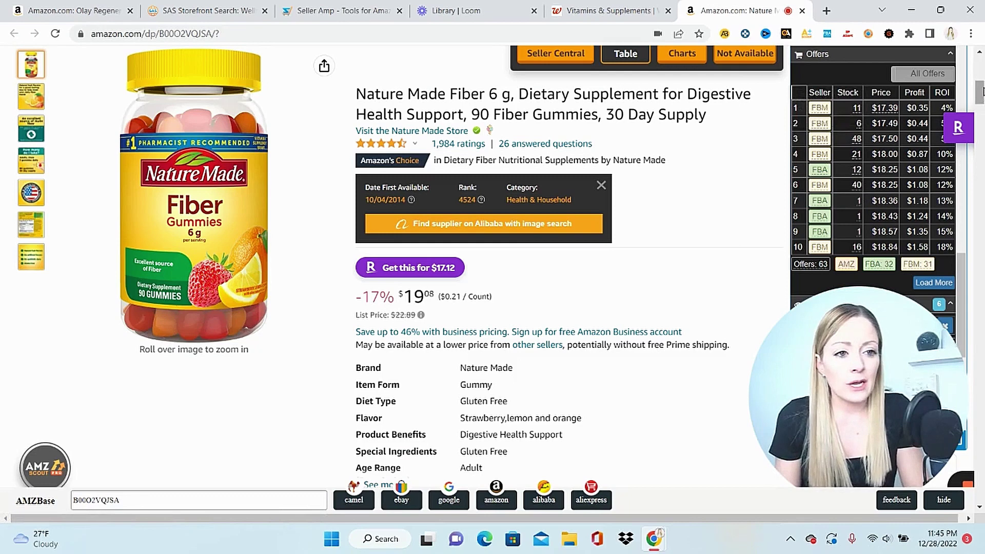
# Examine the Keepa Buy Box Statistics for the fiber gummies and inspect the Price history chart.
pyautogui.scroll(-5, 860, 191)
pyautogui.scroll(-5, 492, 256)
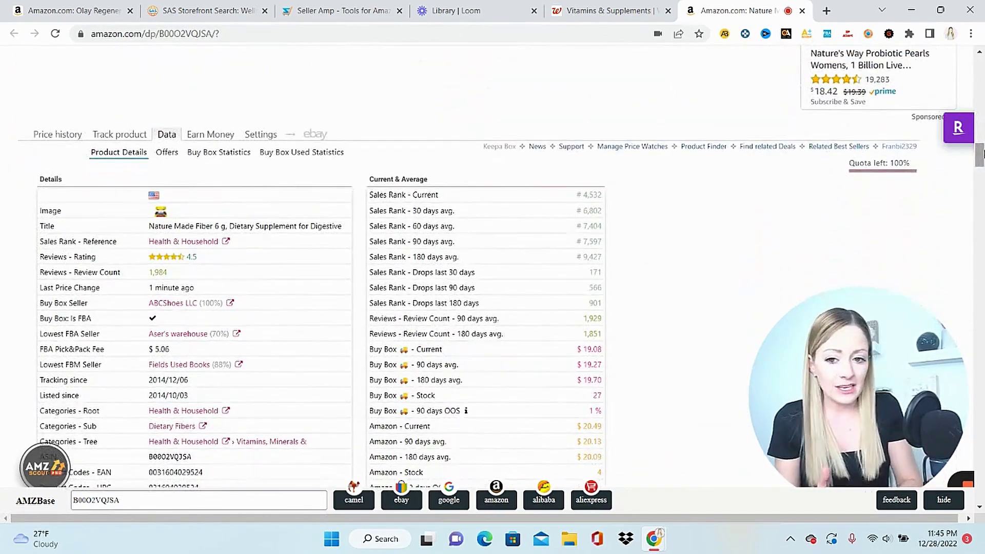
pyautogui.click(219, 151)
pyautogui.scroll(-2, 978, 161)
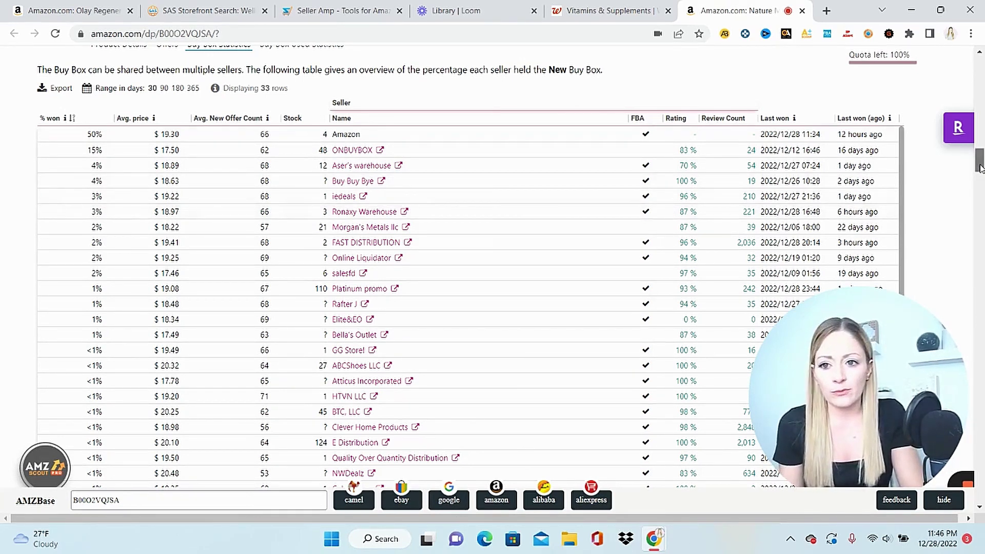
pyautogui.moveTo(980, 168); pyautogui.dragTo(981, 163)
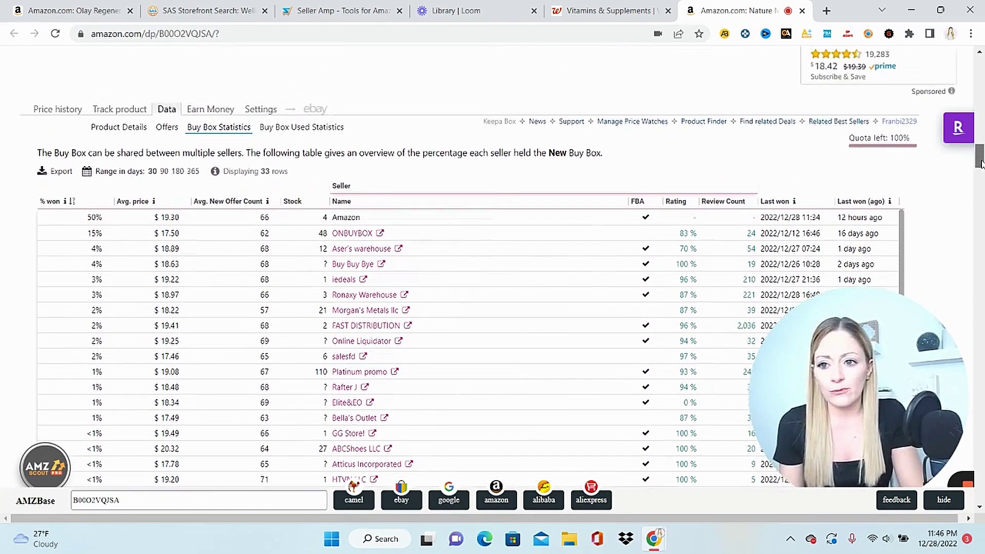
pyautogui.click(43, 112)
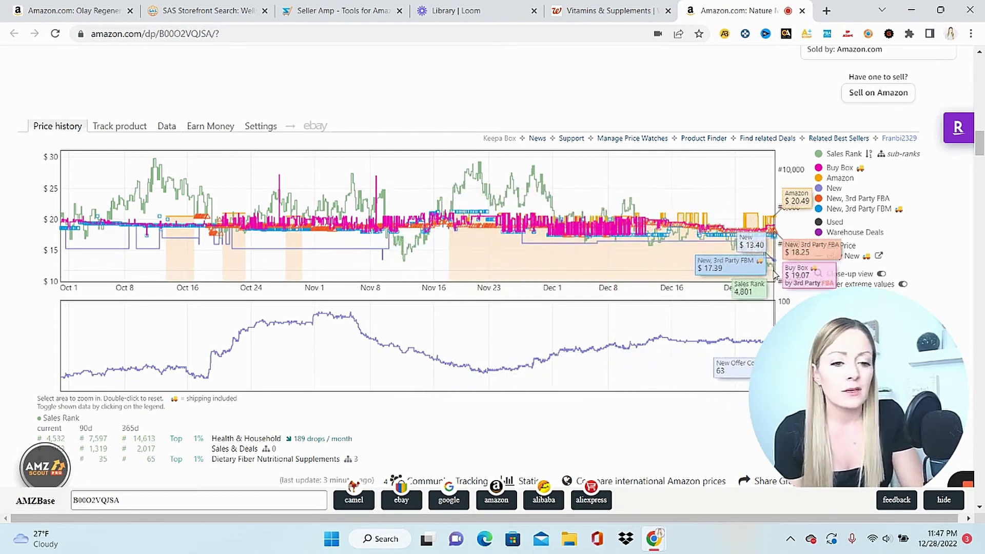
# Set the fiber gummies' Sale Price to 18.75 in SellerAmp's Quick Info.
pyautogui.scroll(10, 866, 143)
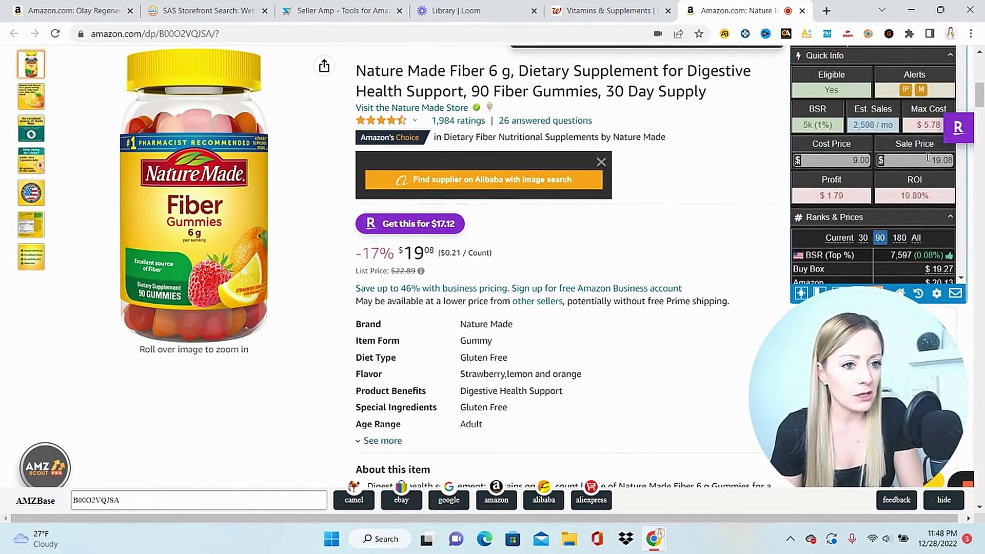
pyautogui.write('16.75')
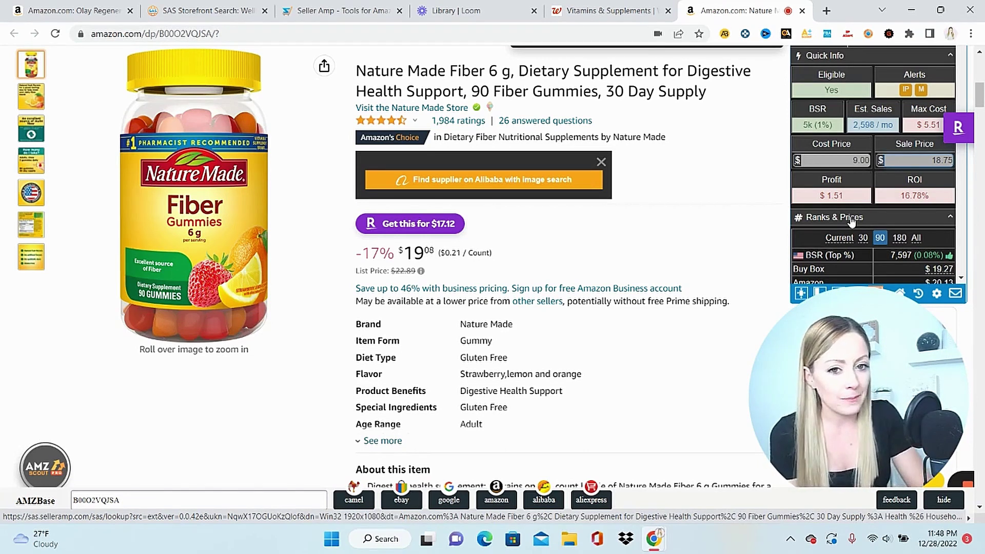
# Return to the Walgreens Vitamins & Supplements list and look over the first Nature Made products.
pyautogui.hotkey('ctrl', 'shift', 'Tab')
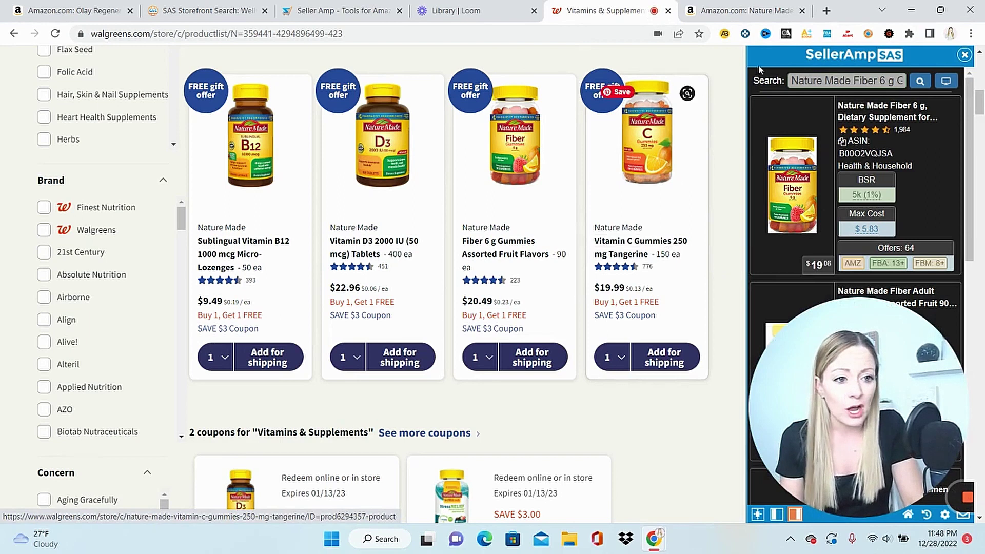
pyautogui.scroll(7, 980, 112)
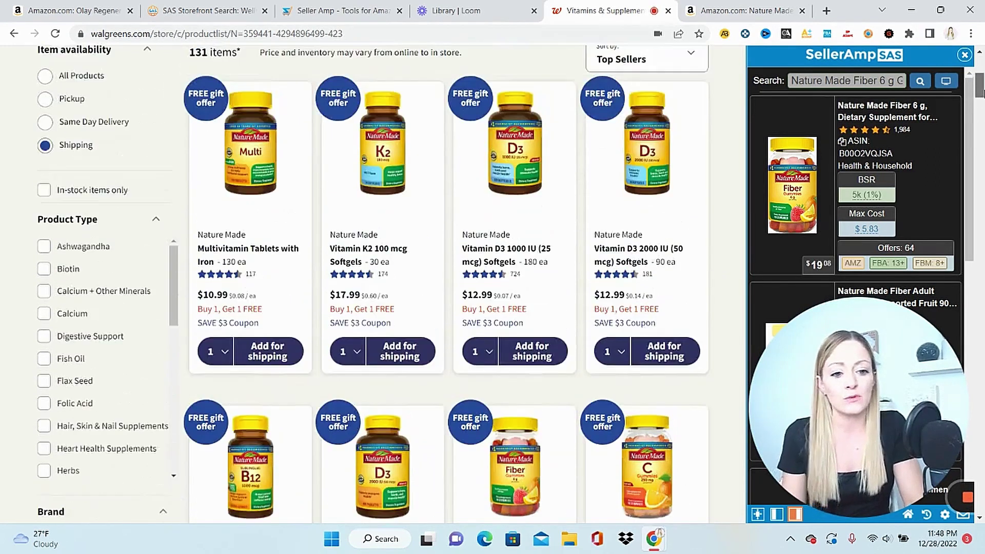